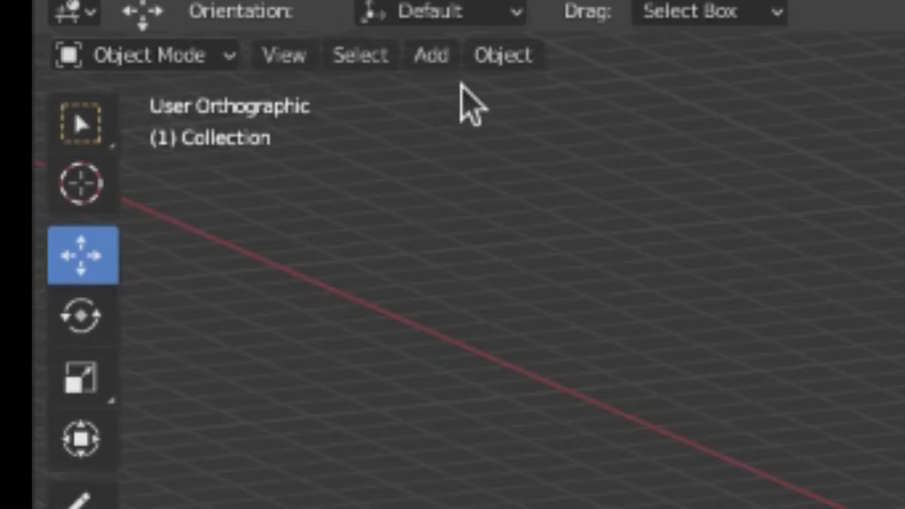
- Add a text object to the scene and switch it to Edit Mode
click(432, 58)
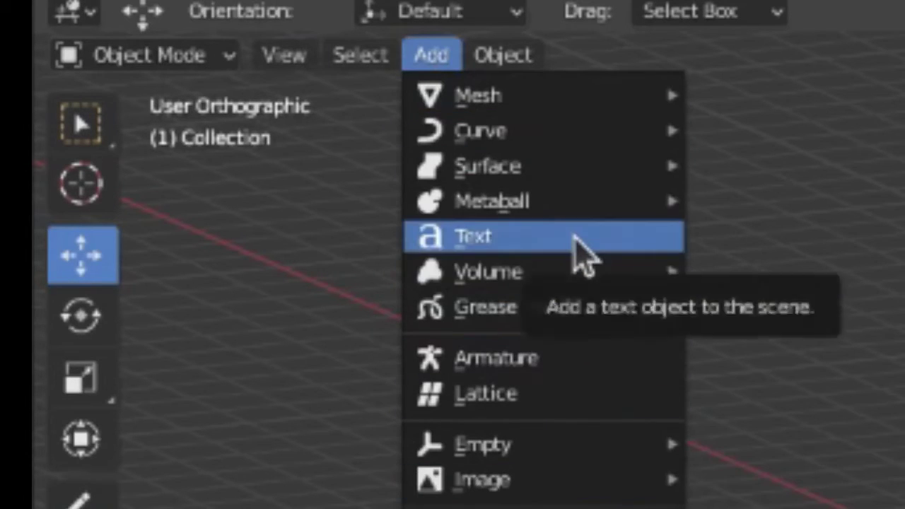
click(584, 253)
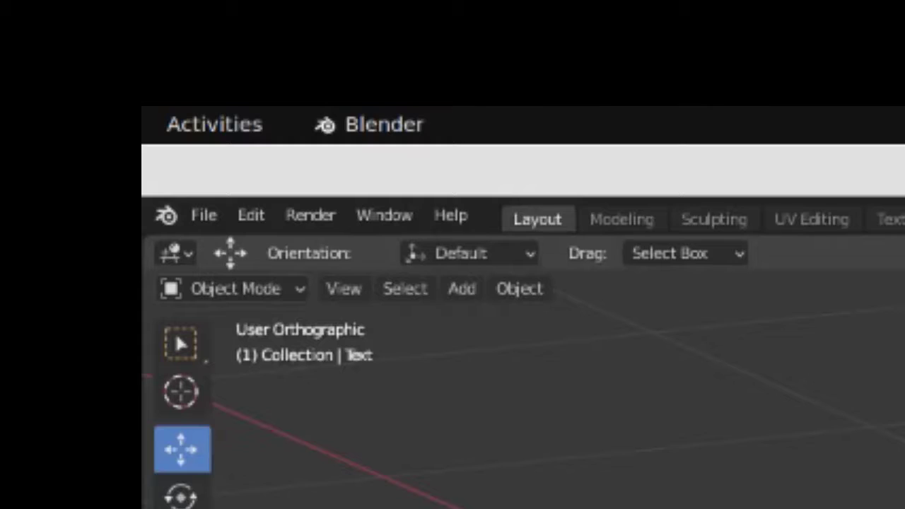
click(302, 289)
click(299, 353)
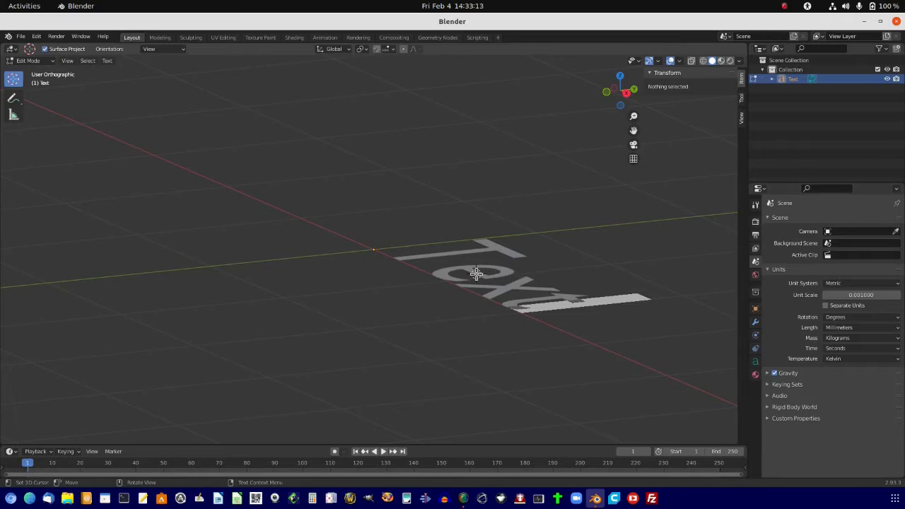
- Replace the default wording of the text object with "Hello"
click(488, 276)
key(Tab)
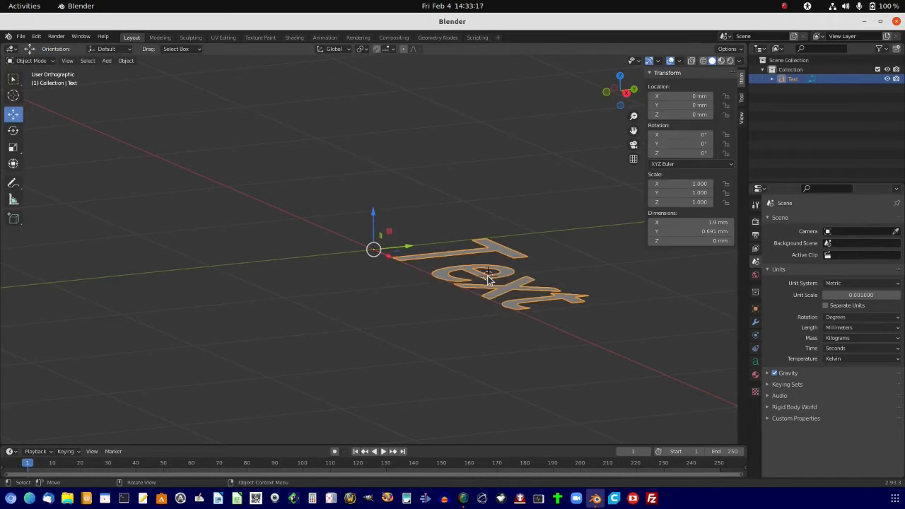
key(Tab)
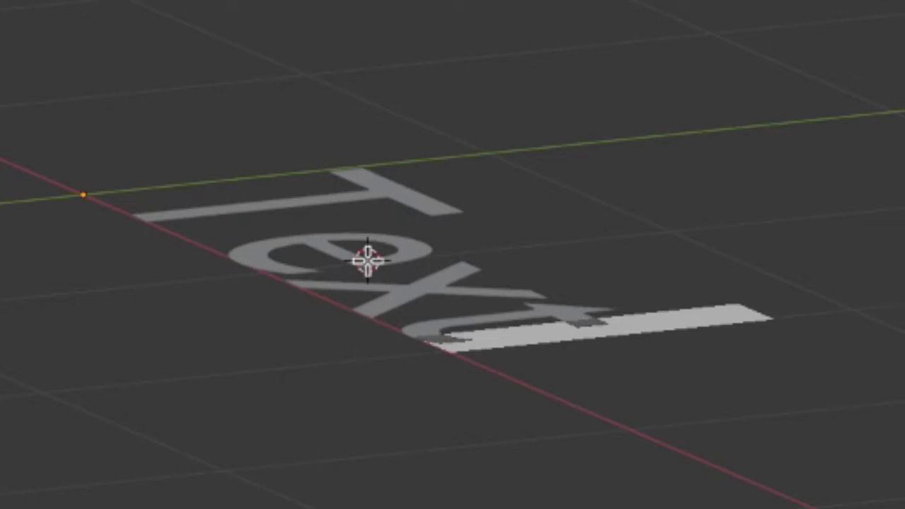
key(BackSpace)
key(BackSpace)
key(BackSpace)
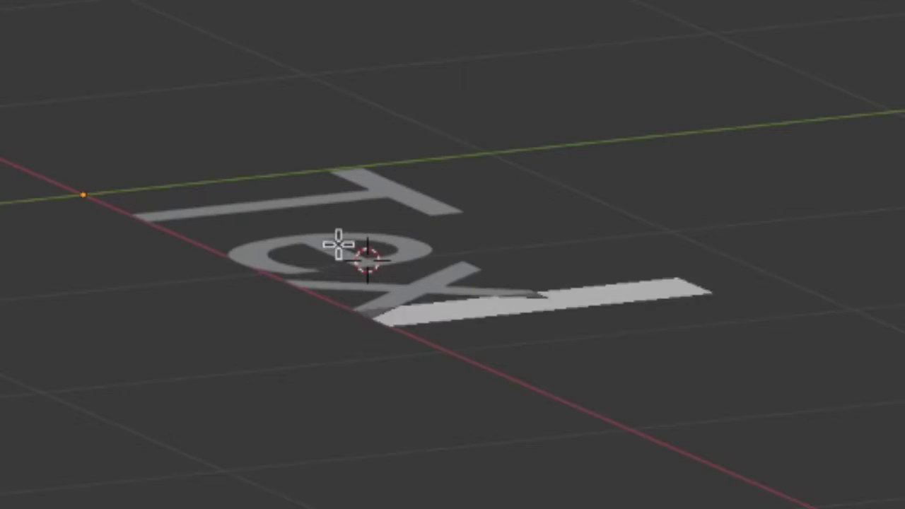
key(BackSpace)
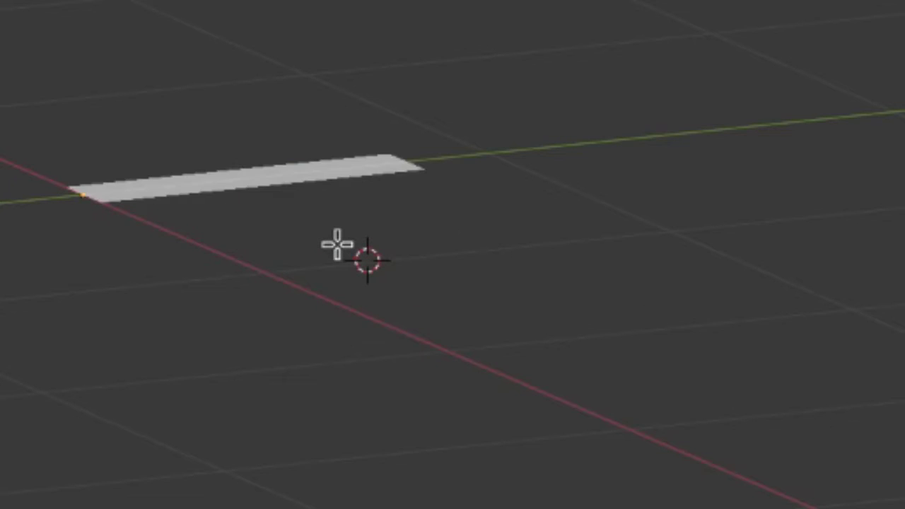
text(Hello)
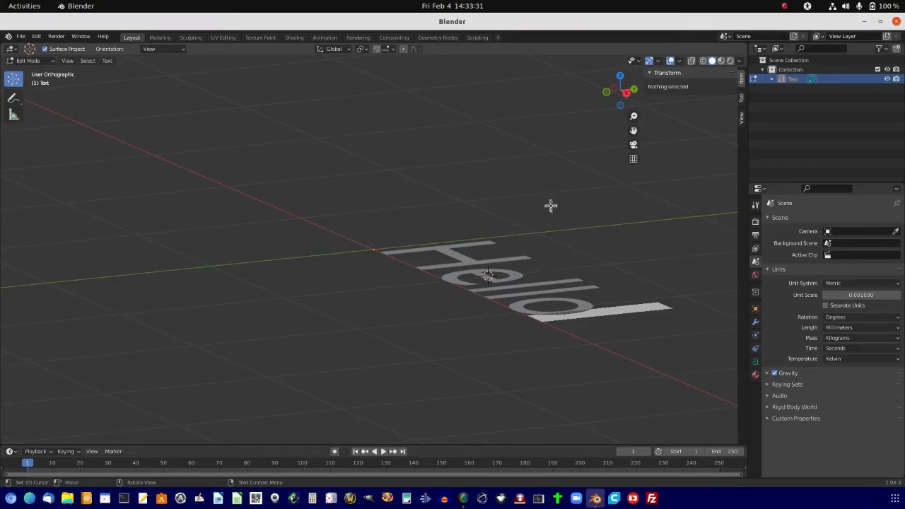
click(523, 181)
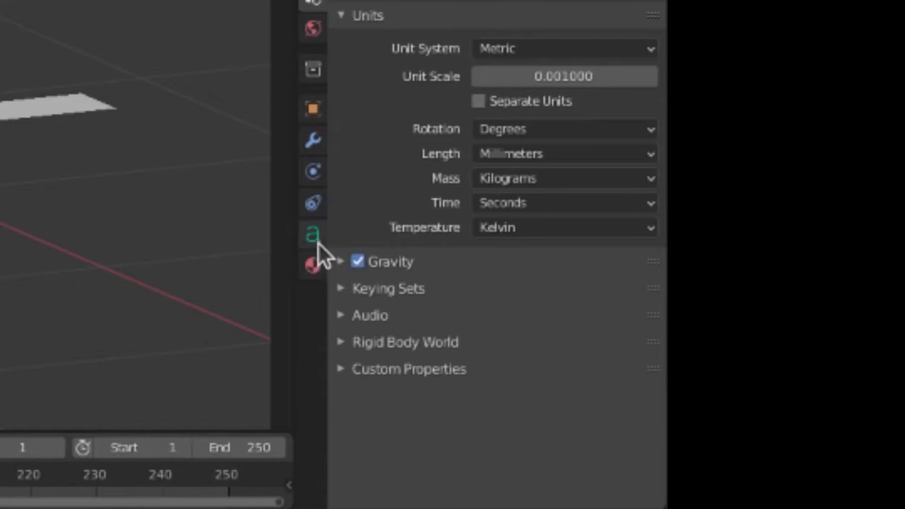
- Extrude the "Hello" text by 1 mm in its geometry properties
click(318, 241)
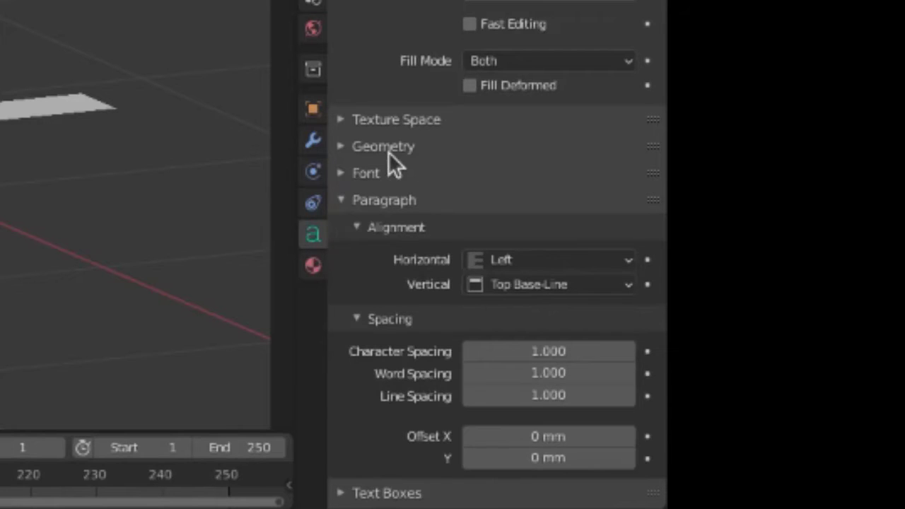
click(340, 146)
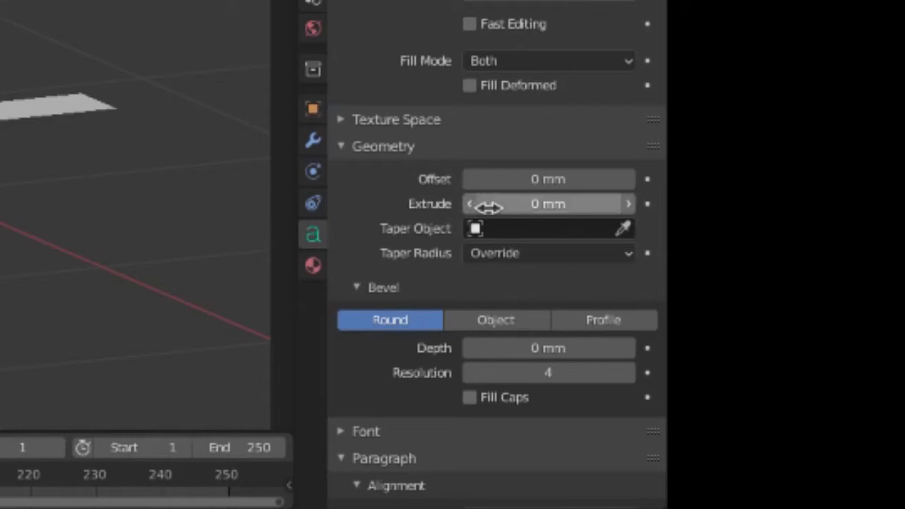
click(535, 205)
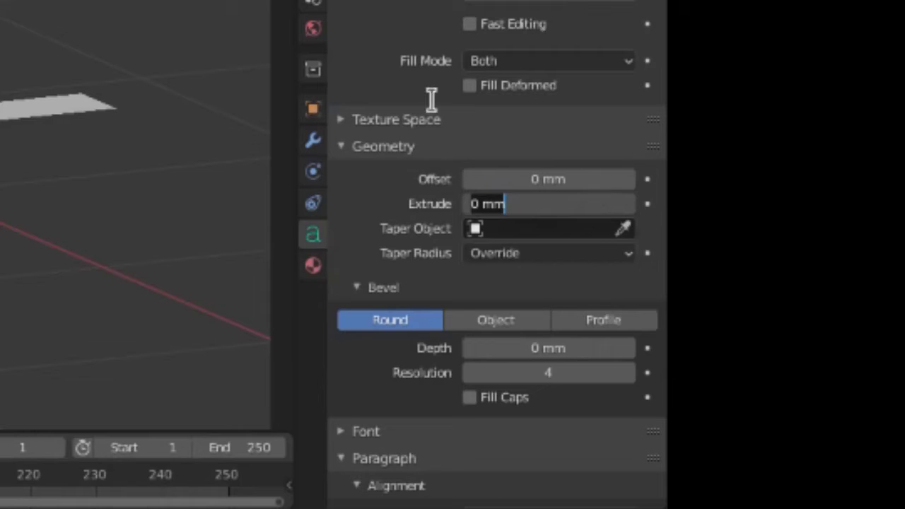
text(1)
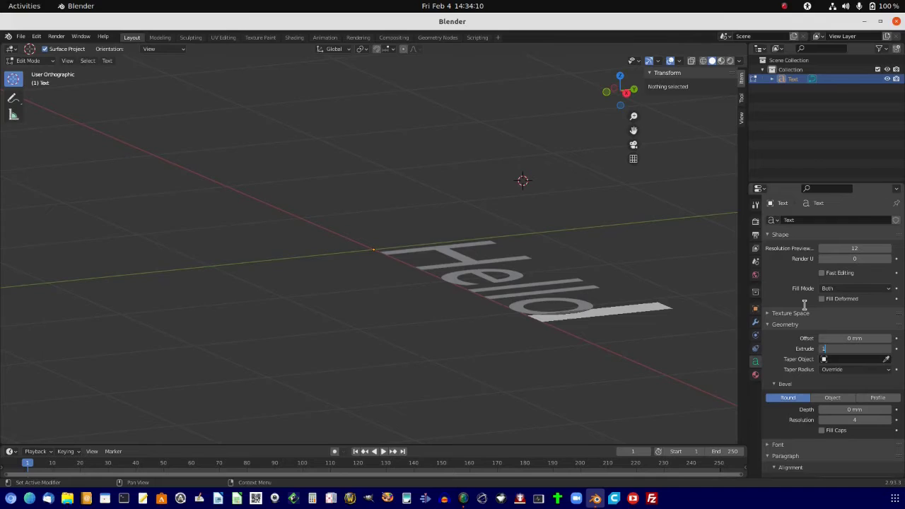
key(Return)
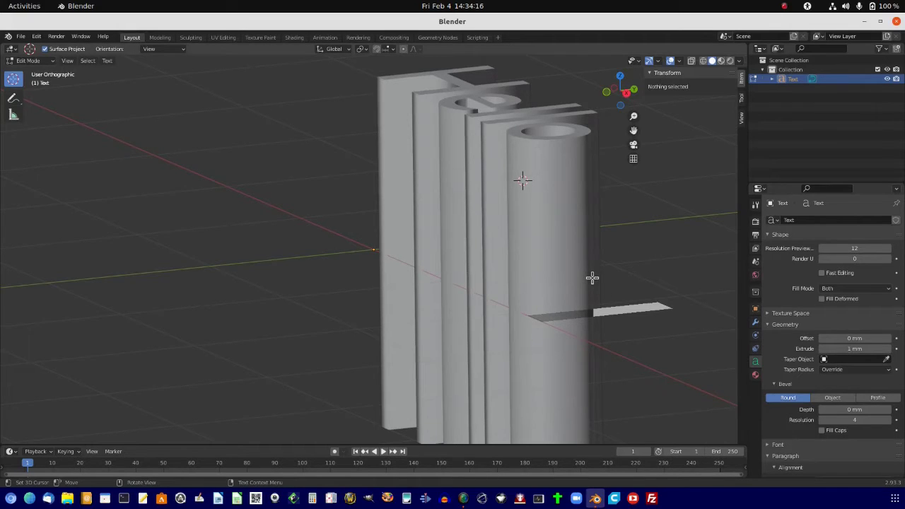
- Set the text's horizontal and vertical alignment to Center and return to Object Mode
scroll(592, 277, down, 5)
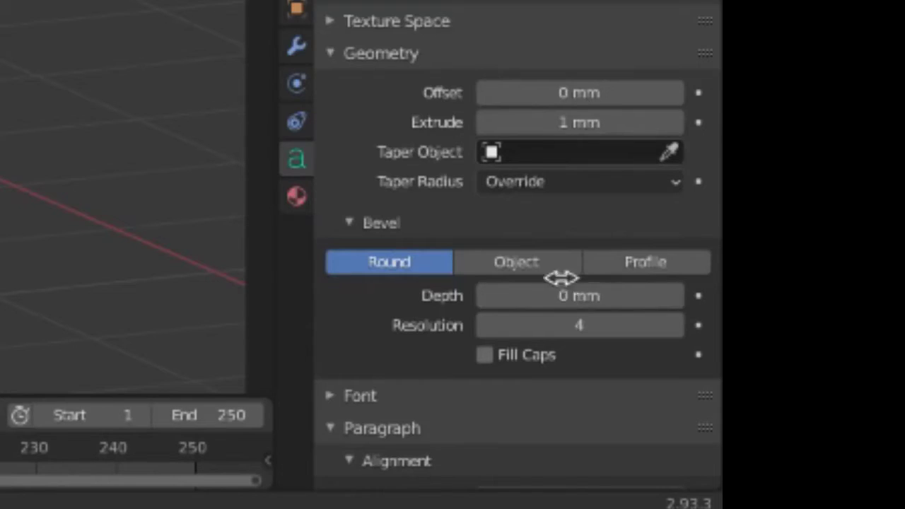
scroll(849, 406, down, 2)
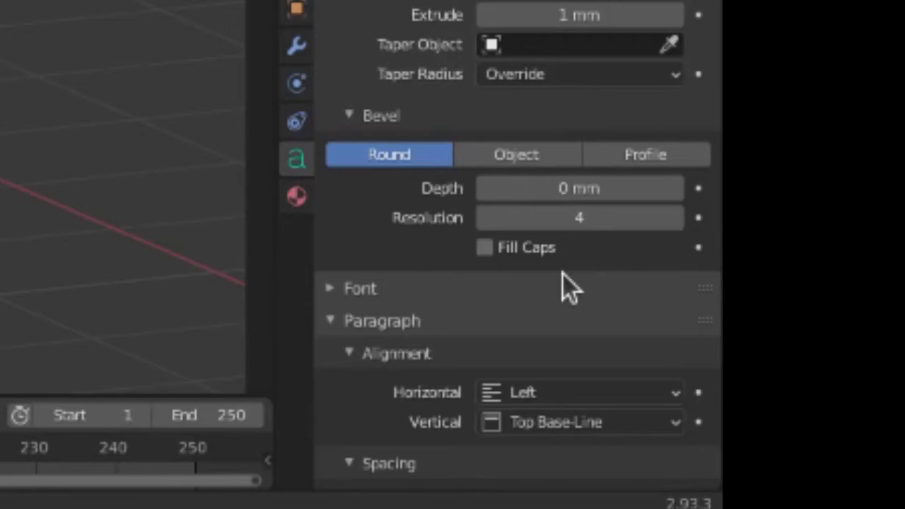
scroll(563, 275, down, 2)
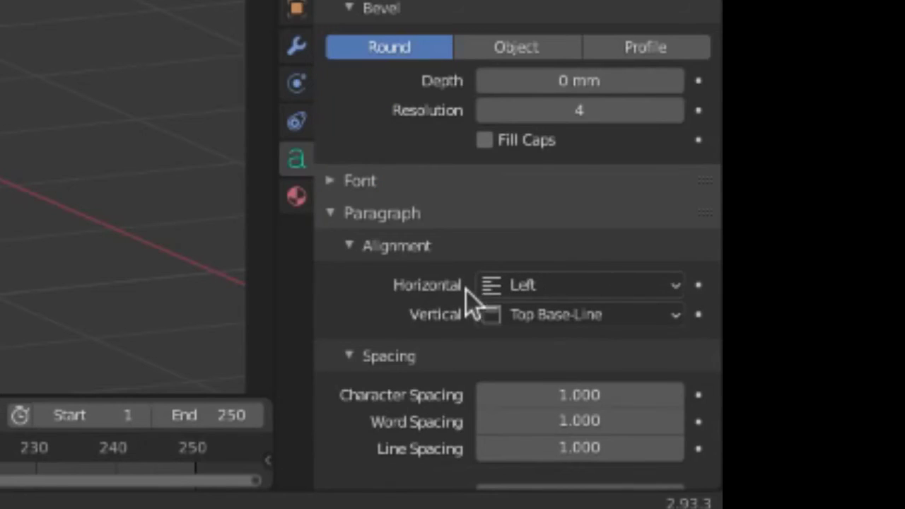
click(566, 286)
click(573, 345)
click(570, 322)
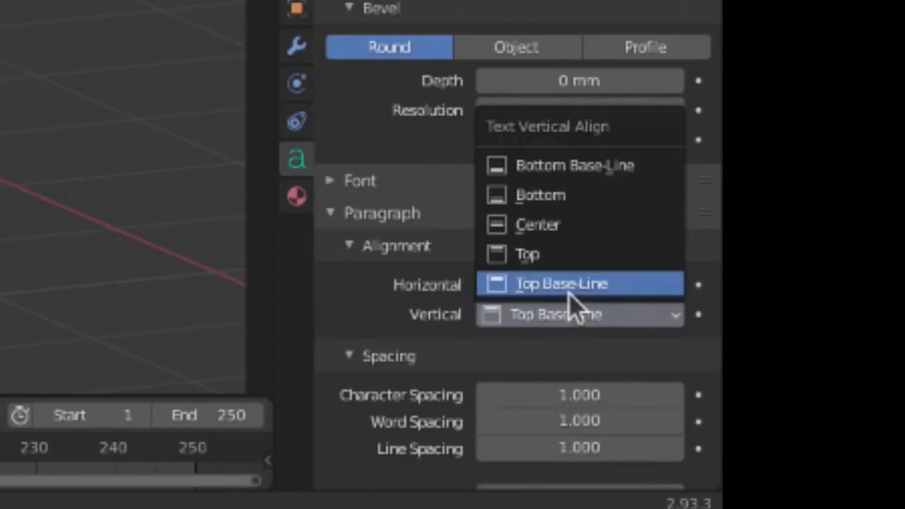
click(583, 222)
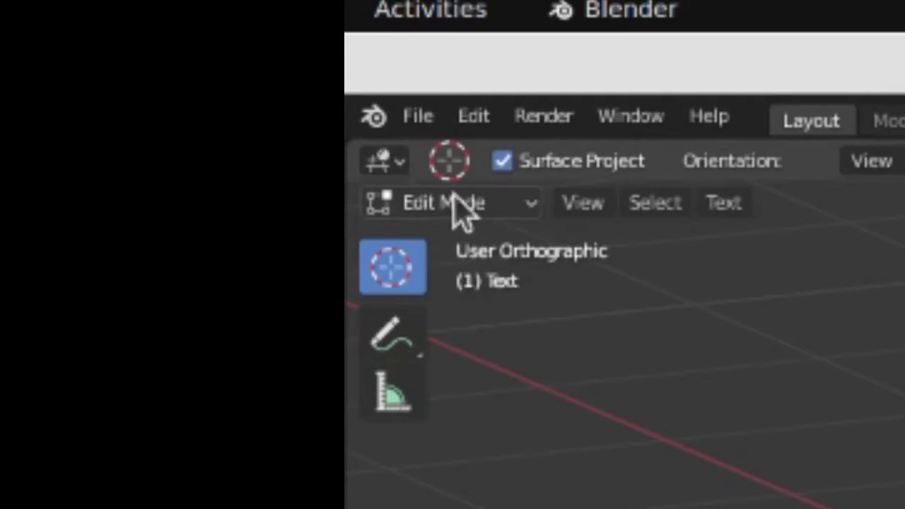
click(518, 206)
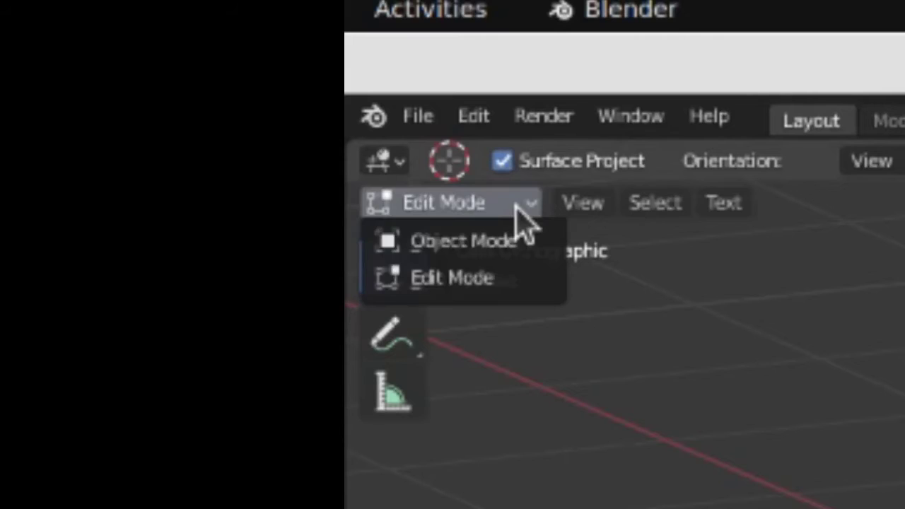
click(520, 244)
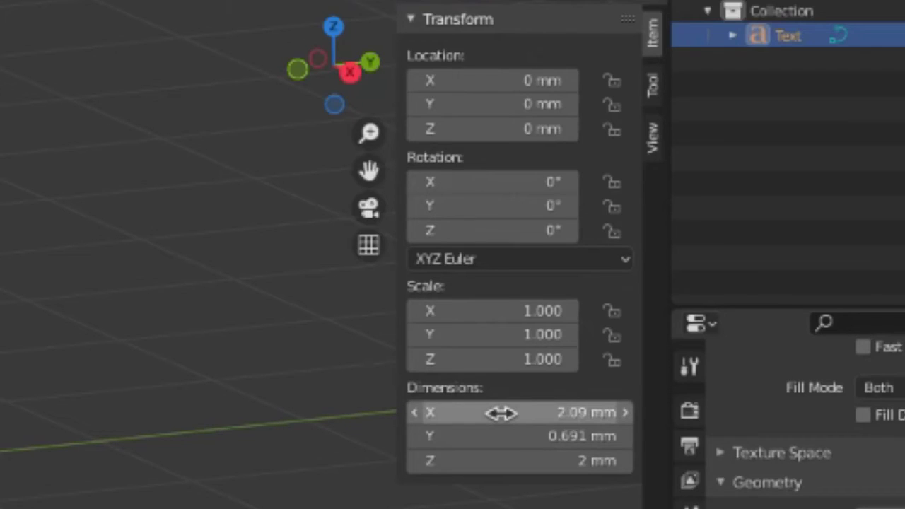
- Set the text object's dimensions to 5 mm in X and 15 mm in Y
click(502, 413)
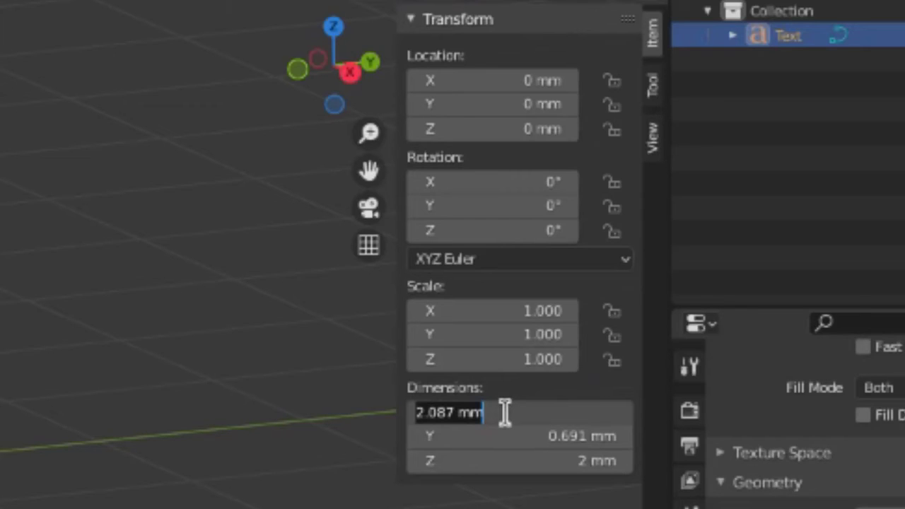
text(5)
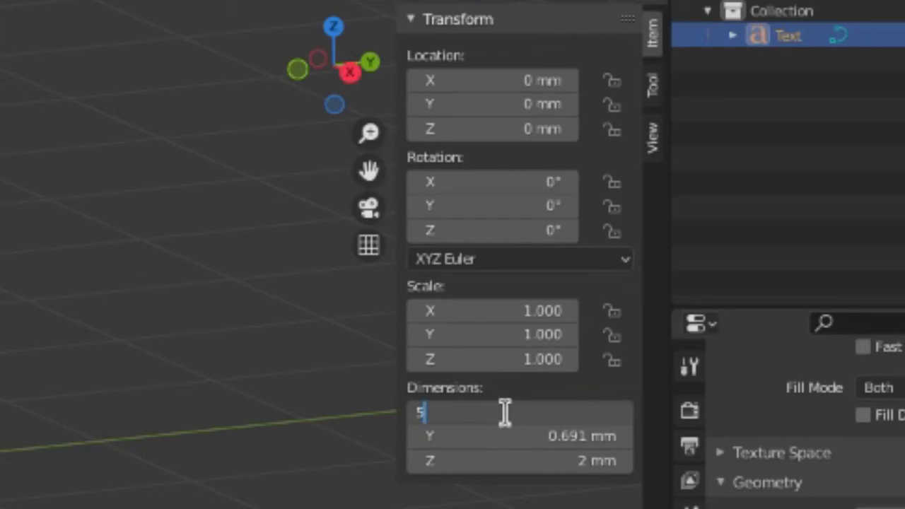
key(Return)
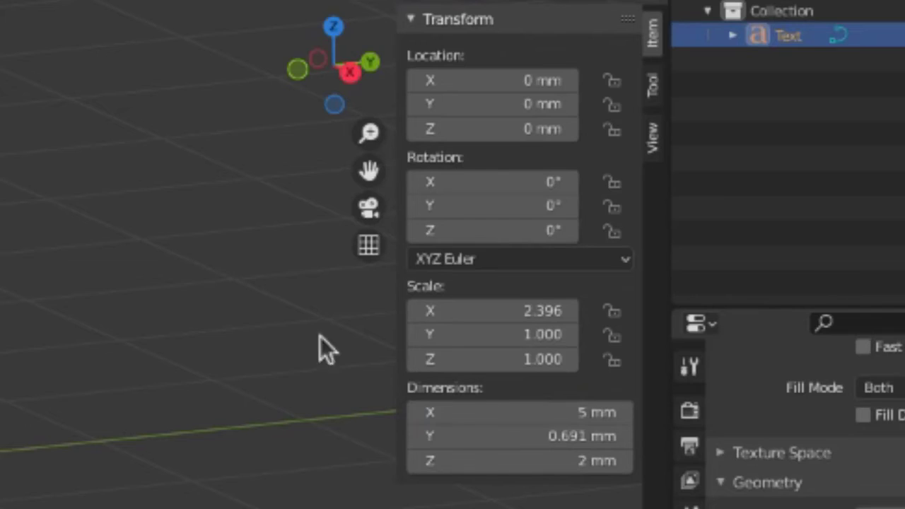
click(435, 436)
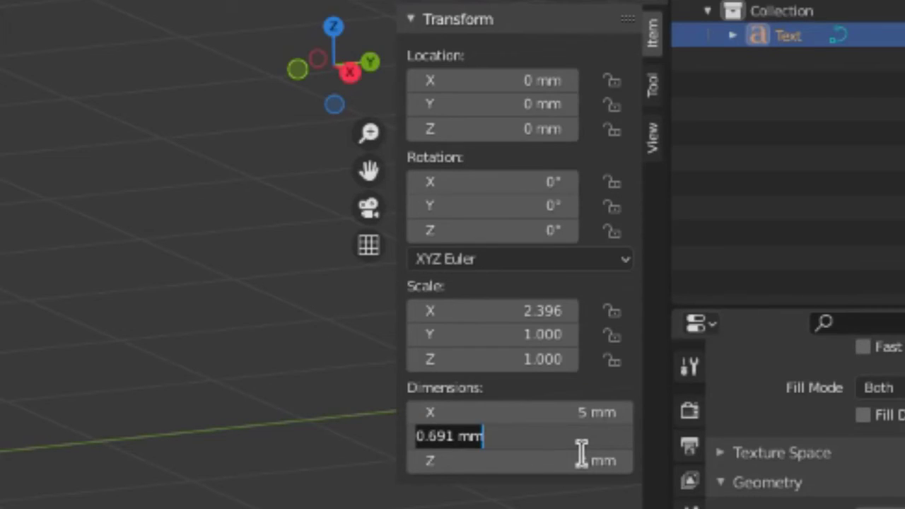
text(15)
key(Return)
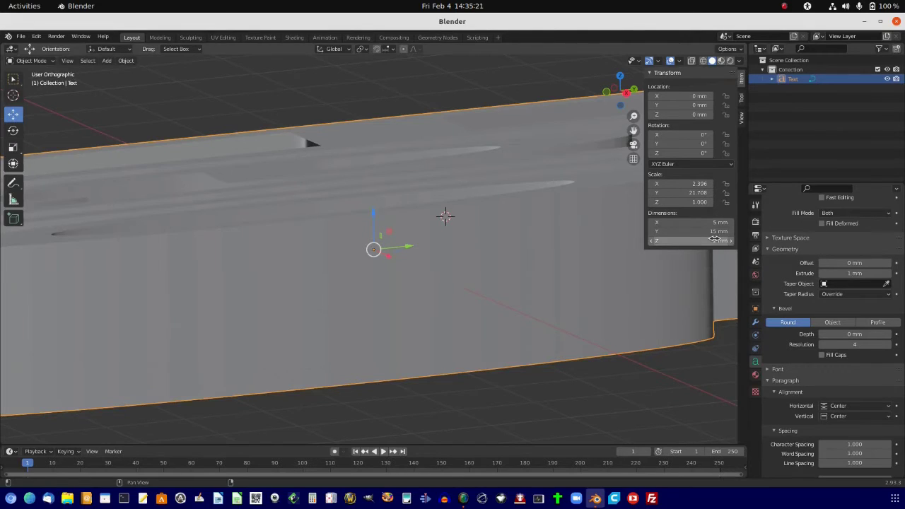
- Resize the text object to 15 mm in X and 10 mm in Y
scroll(538, 217, down, 6)
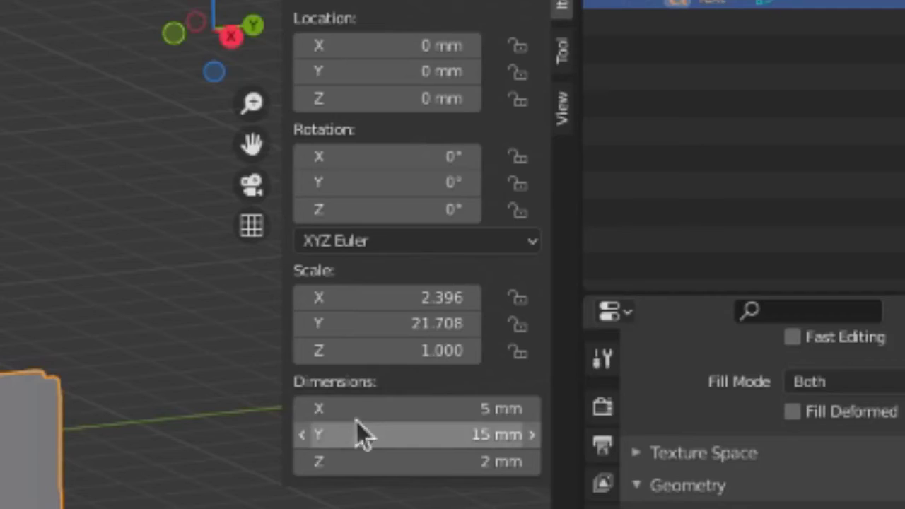
click(352, 410)
text(15)
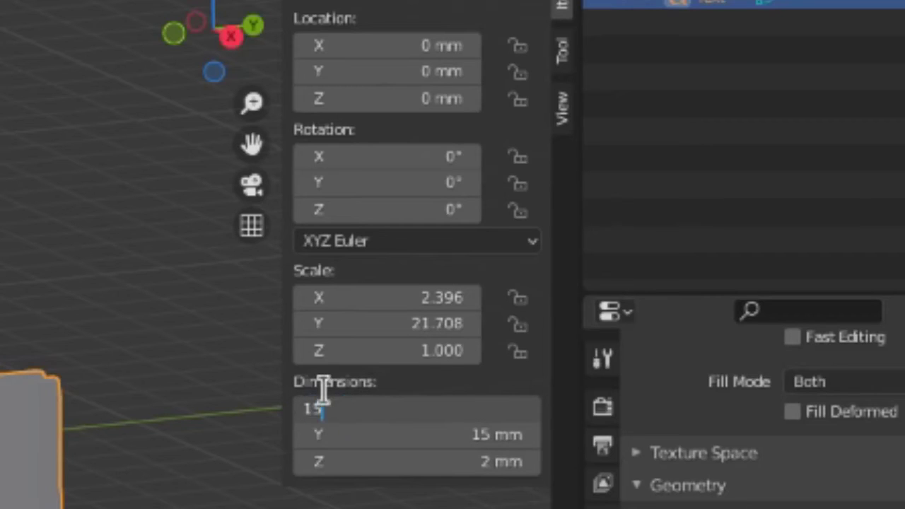
key(Return)
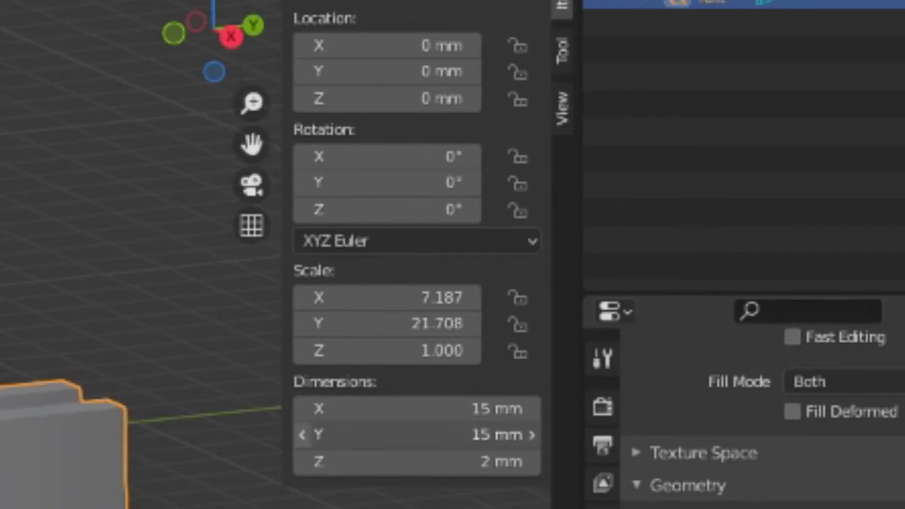
click(303, 435)
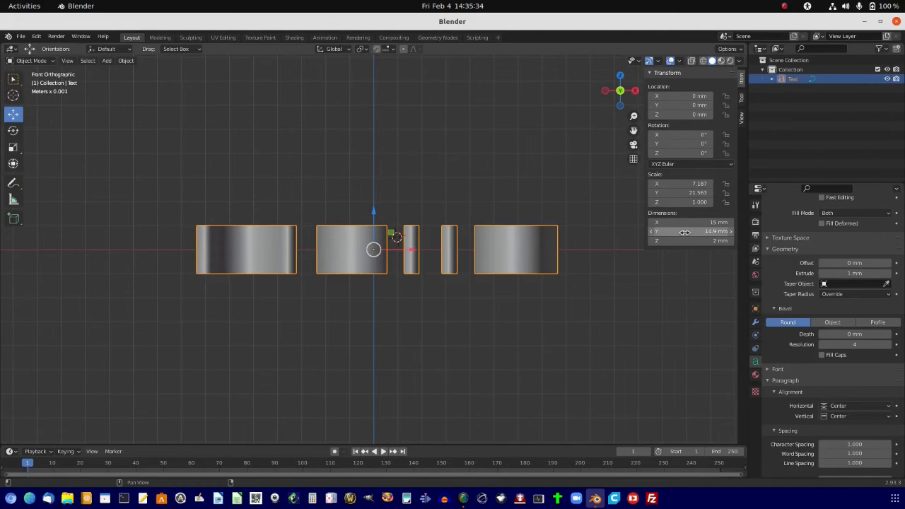
click(684, 233)
text(10)
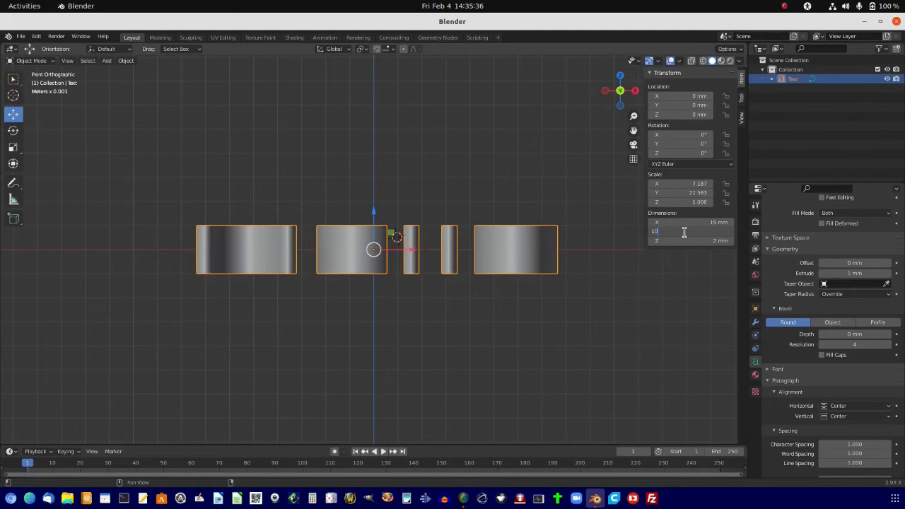
key(Return)
- Deselect the text and export the model in STL format as untitled.stl to the home folder
middle_drag(627, 209, 627, 213)
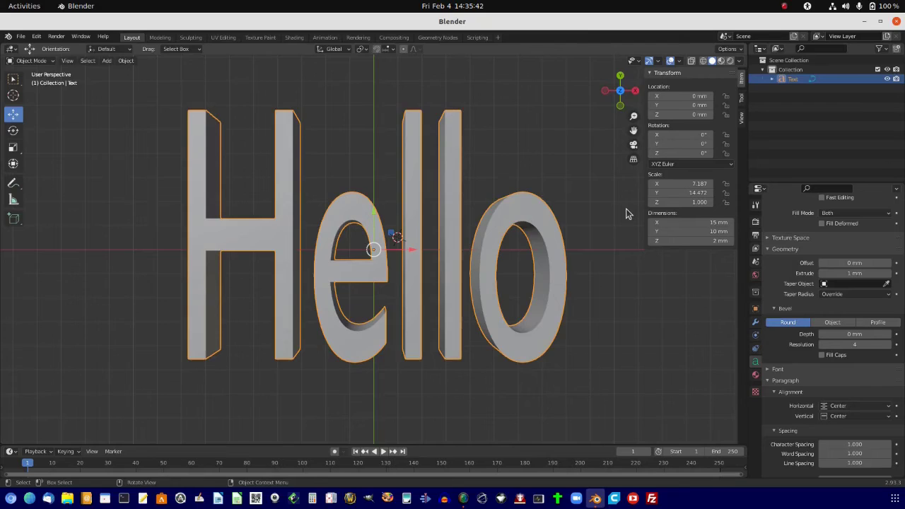
key(KP_3)
middle_drag(627, 214, 627, 214)
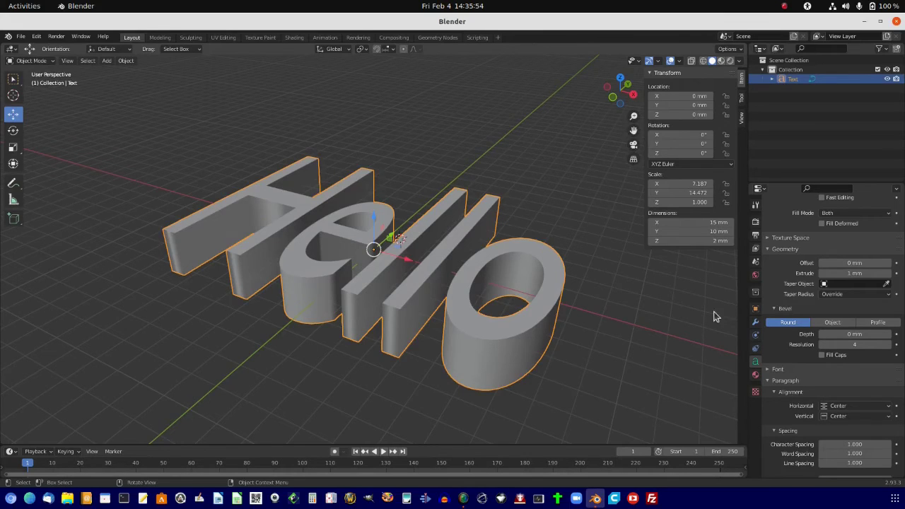
click(636, 344)
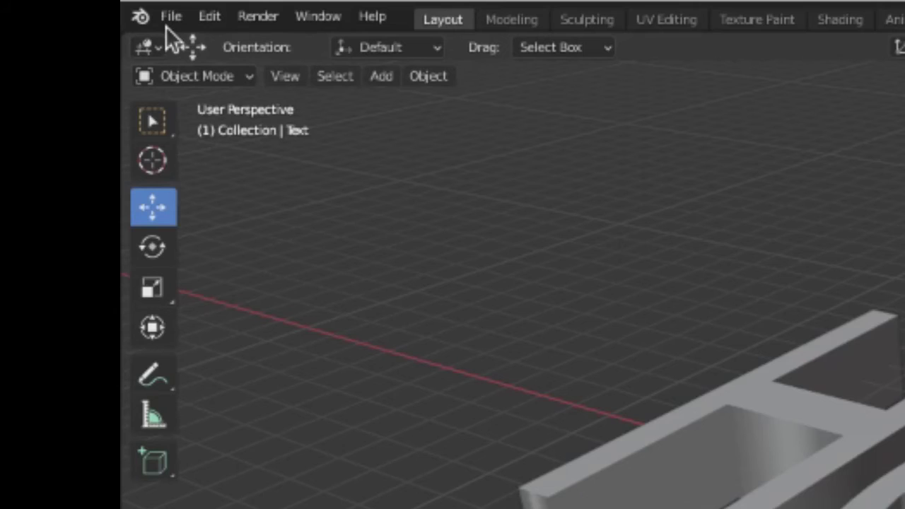
click(167, 21)
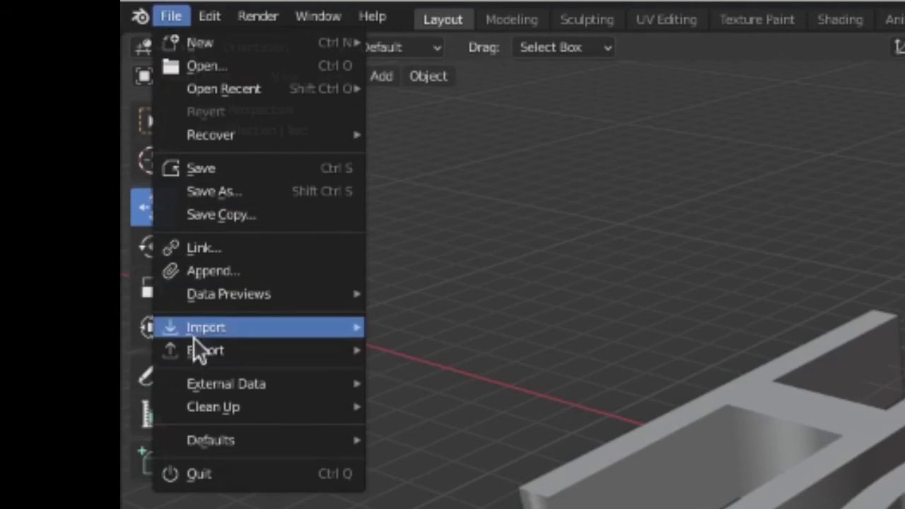
mouse_move(260, 354)
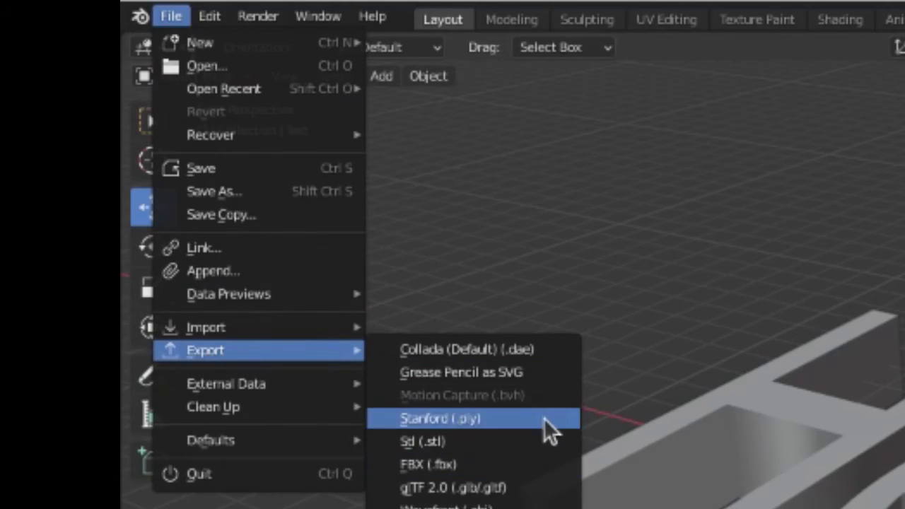
click(541, 442)
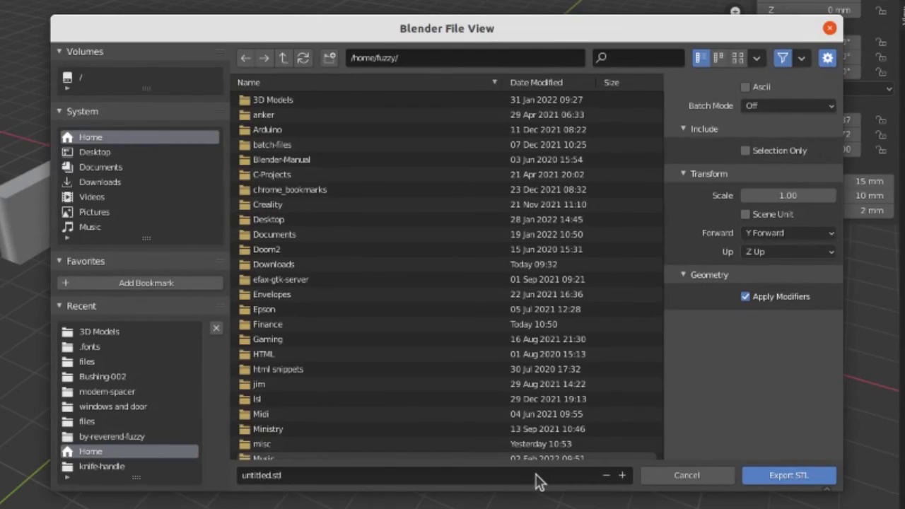
click(802, 479)
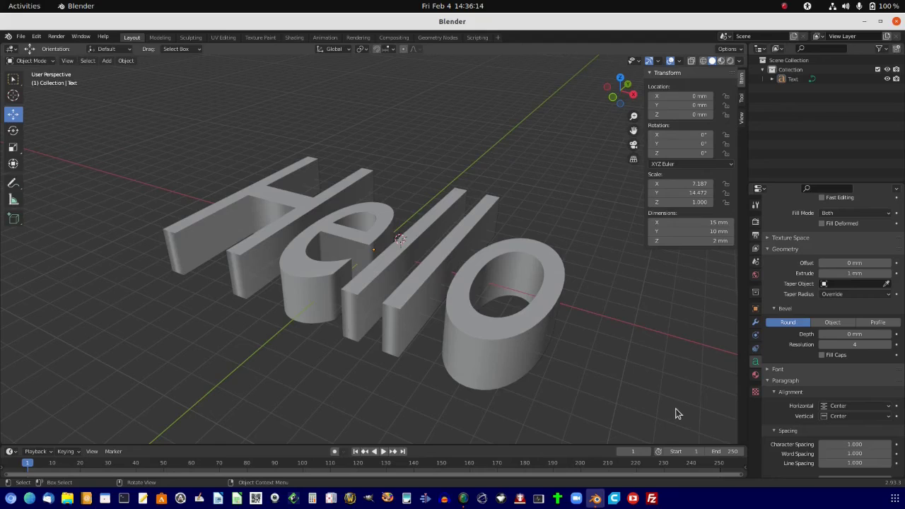